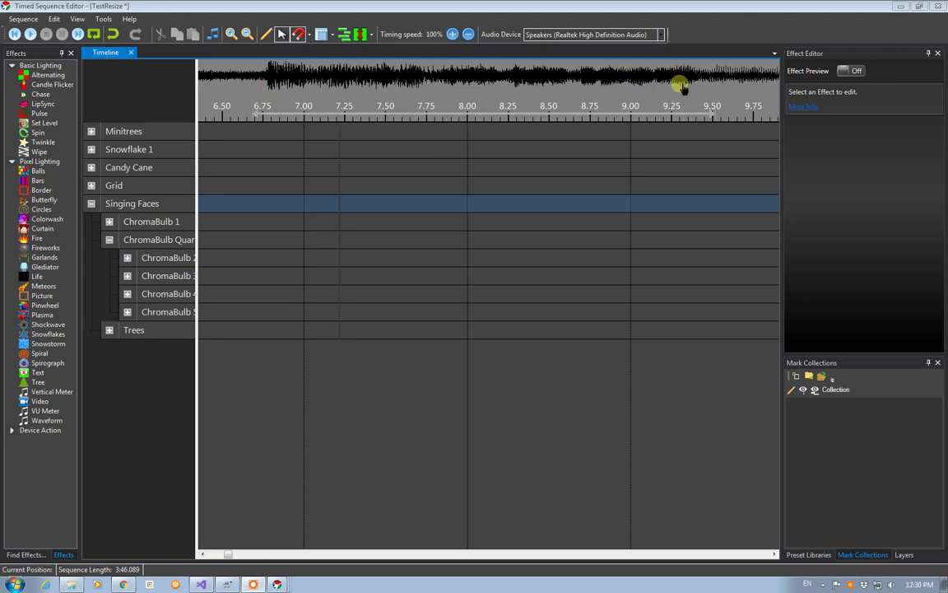
- Select the Candy Cane row and play the song briefly to hear the lyric
{"action": "left_click", "coordinate": [465, 167]}
{"action": "key", "text": "space"}
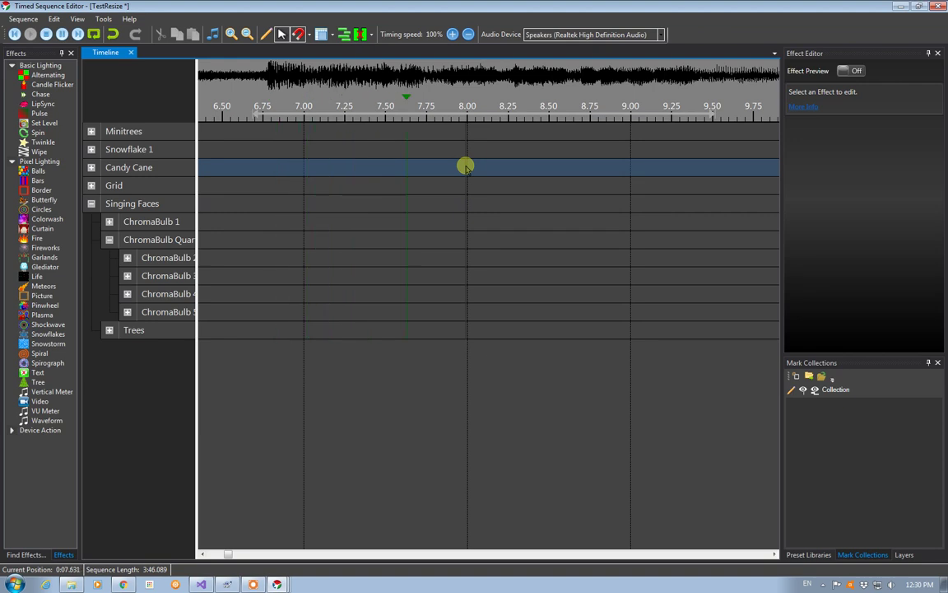
{"action": "key", "text": "space"}
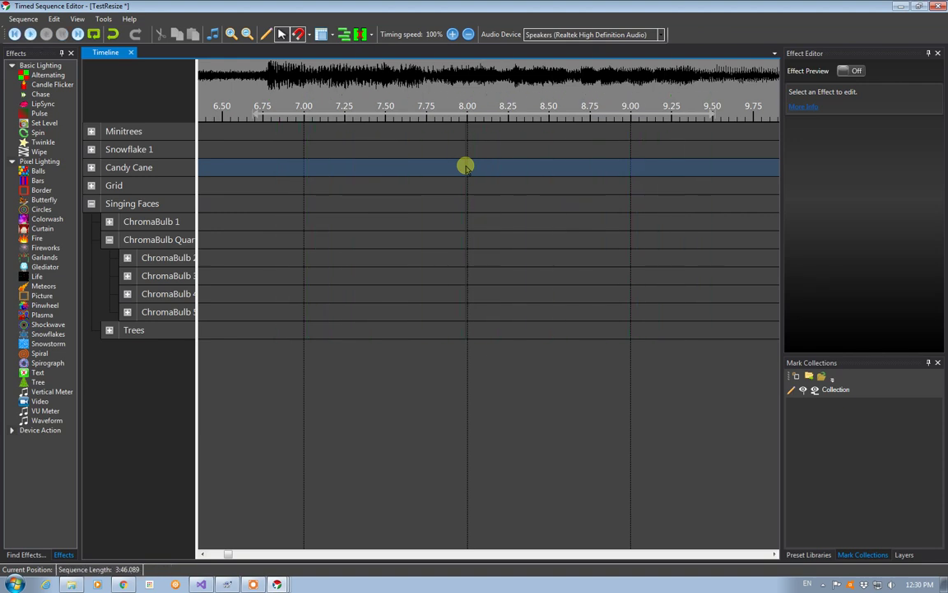
- Create a new mark collection and set its mark type
{"action": "left_click", "coordinate": [796, 377]}
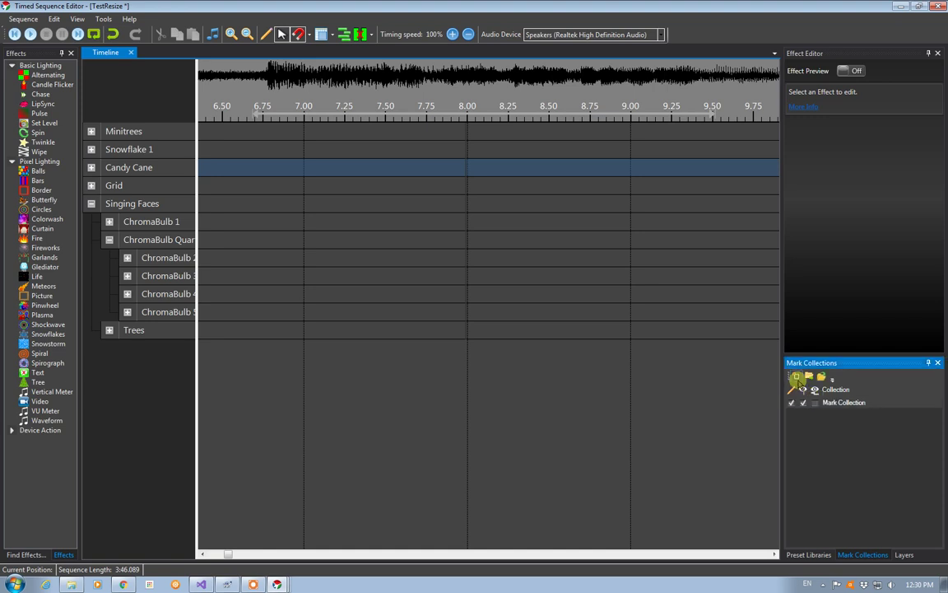
{"action": "right_click", "coordinate": [860, 404]}
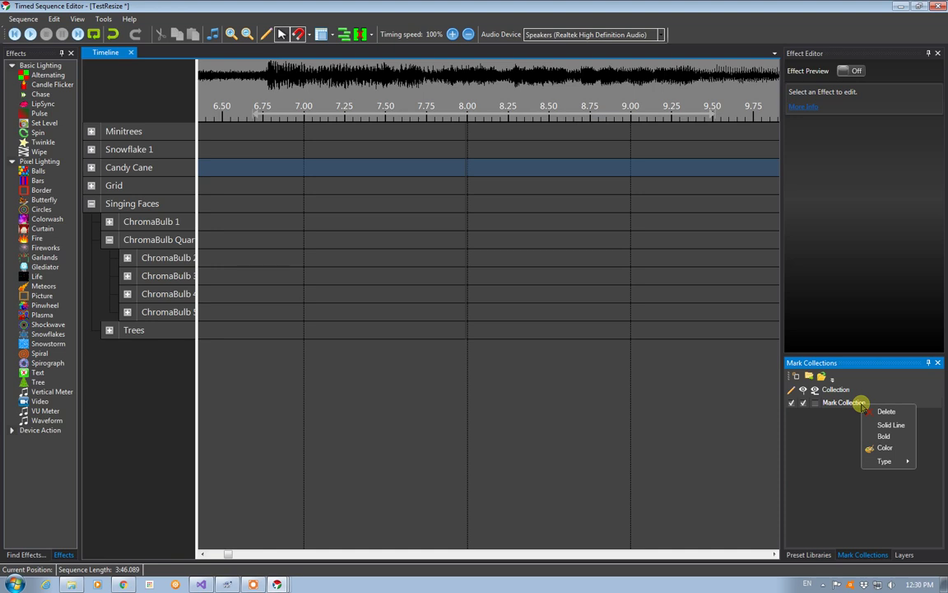
{"action": "mouse_move", "coordinate": [890, 461]}
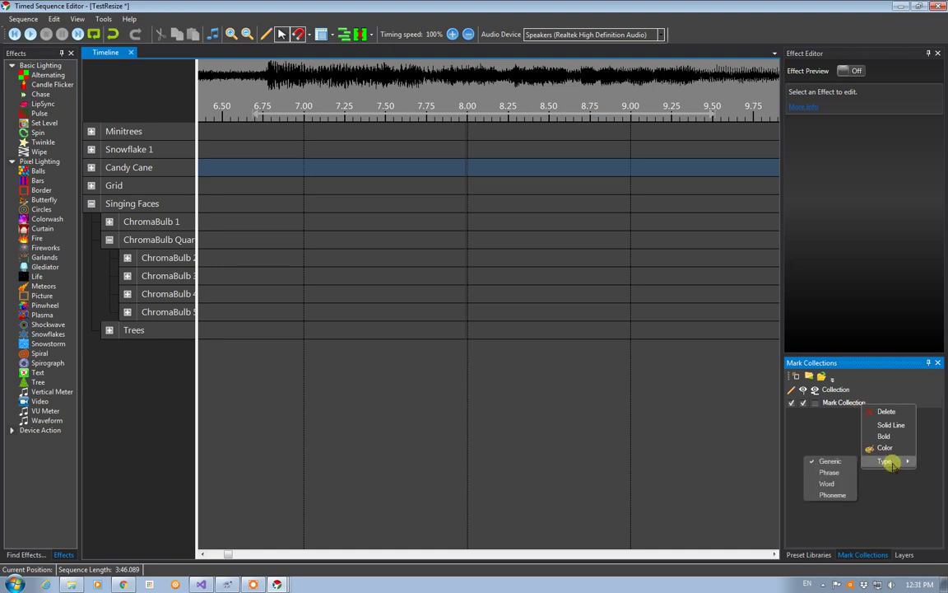
{"action": "left_click", "coordinate": [838, 483]}
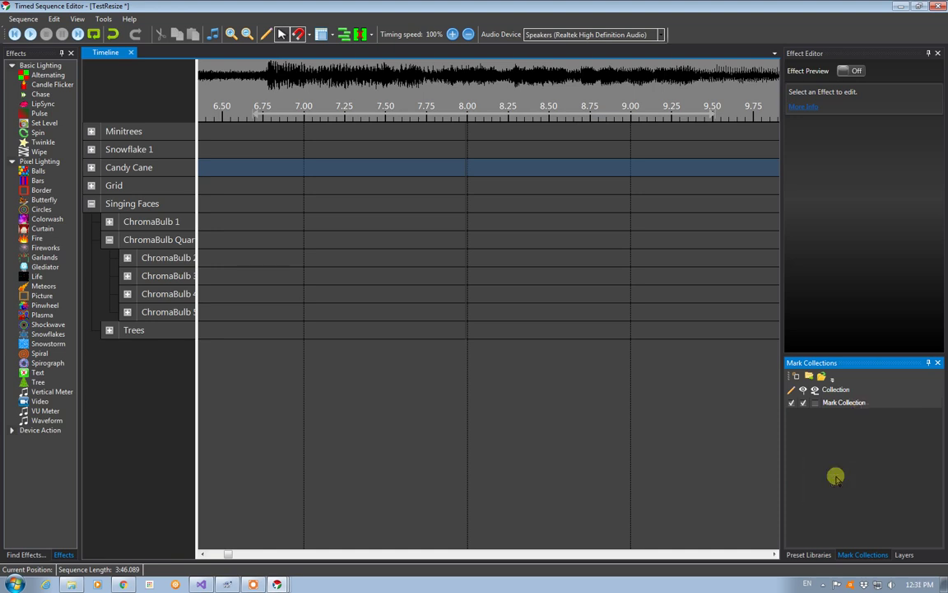
- Rename the new mark collection from 'Mark Collection' to 'Christmas Song'
{"action": "left_click", "coordinate": [838, 403]}
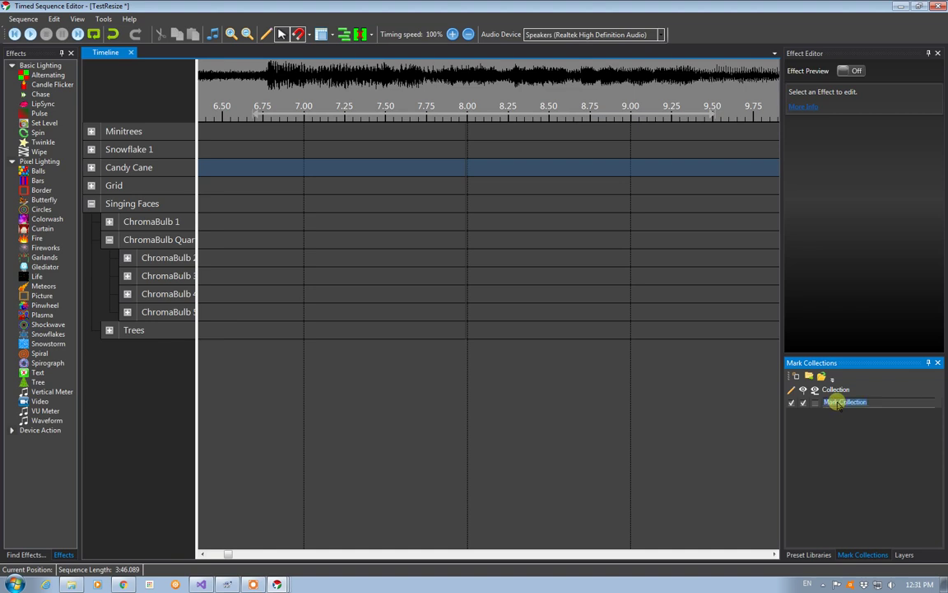
{"action": "key", "text": "BackSpace"}
{"action": "type", "text": "I wish it"}
{"action": "key", "text": "BackSpace"}
{"action": "key", "text": "BackSpace"}
{"action": "key", "text": "BackSpace"}
{"action": "key", "text": "BackSpace"}
{"action": "key", "text": "BackSpace"}
{"action": "key", "text": "BackSpace"}
{"action": "key", "text": "BackSpace"}
{"action": "key", "text": "BackSpace"}
{"action": "key", "text": "BackSpace"}
{"action": "type", "text": "Christ Sol"}
{"action": "type", "text": "ng"}
{"action": "type", "text": "mas"}
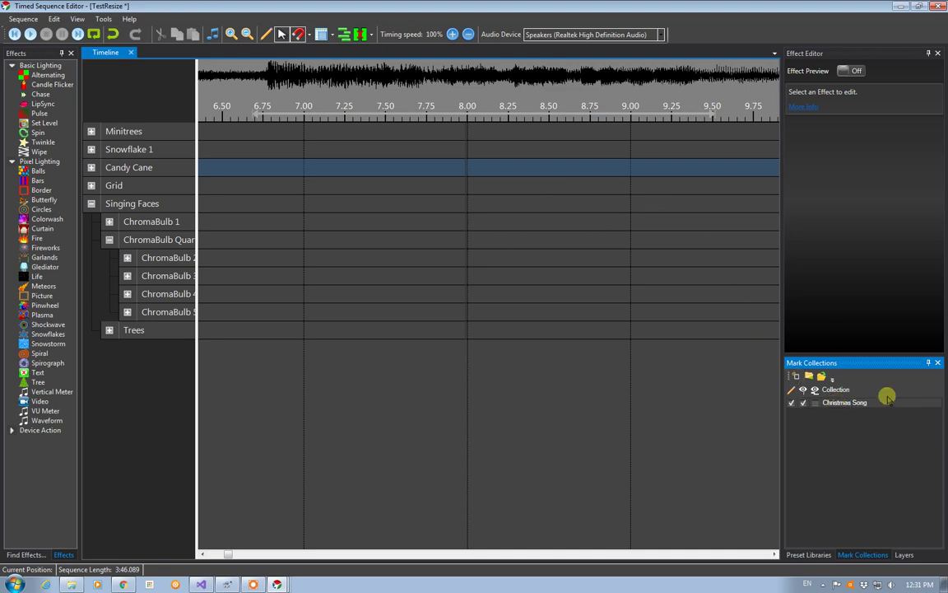
- Show the Christmas Song marks and add a mark labelled 'I wish it was Christmas' near 6.8 s
{"action": "left_click", "coordinate": [815, 403]}
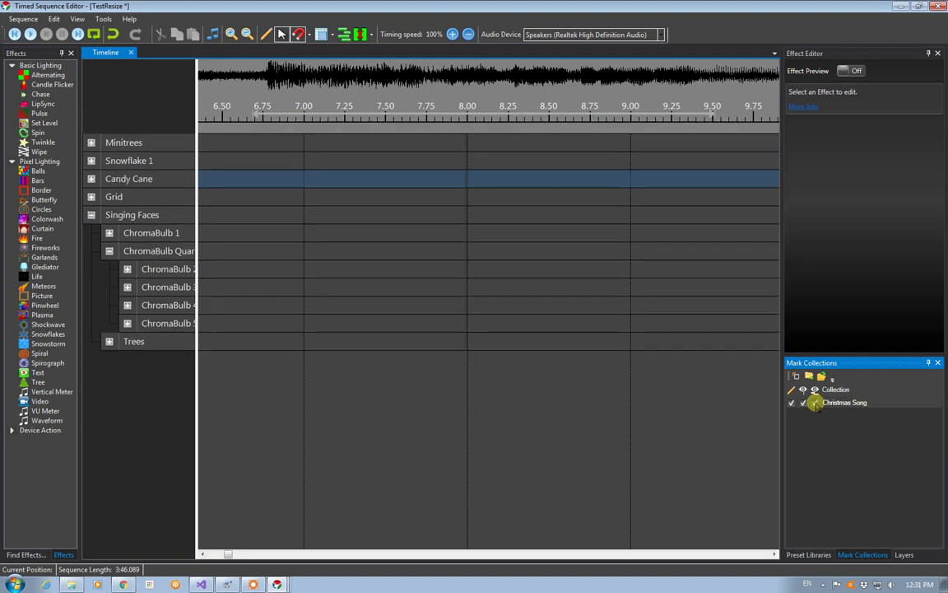
{"action": "double_click", "coordinate": [288, 115]}
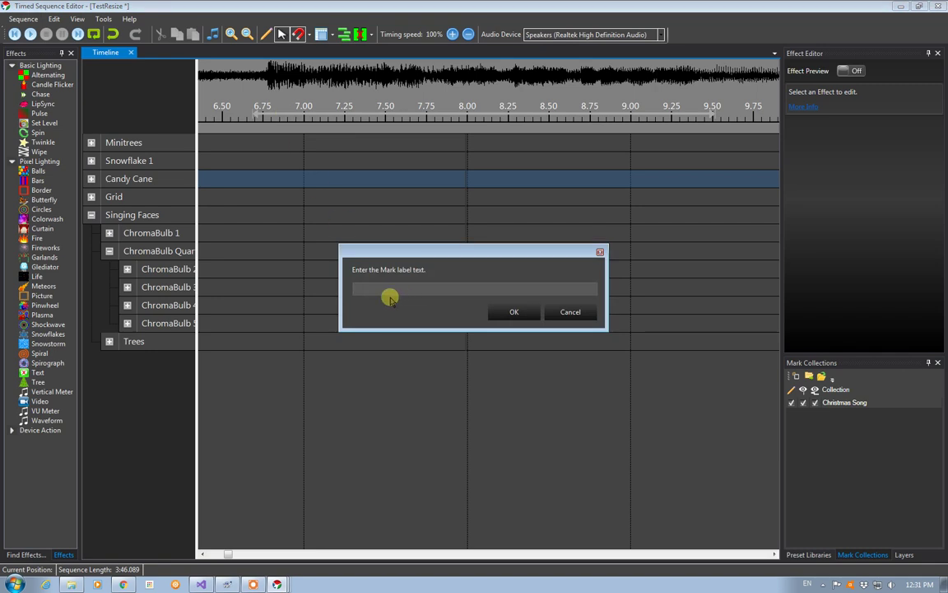
{"action": "type", "text": "I wish it was Christmas"}
{"action": "key", "text": "Return"}
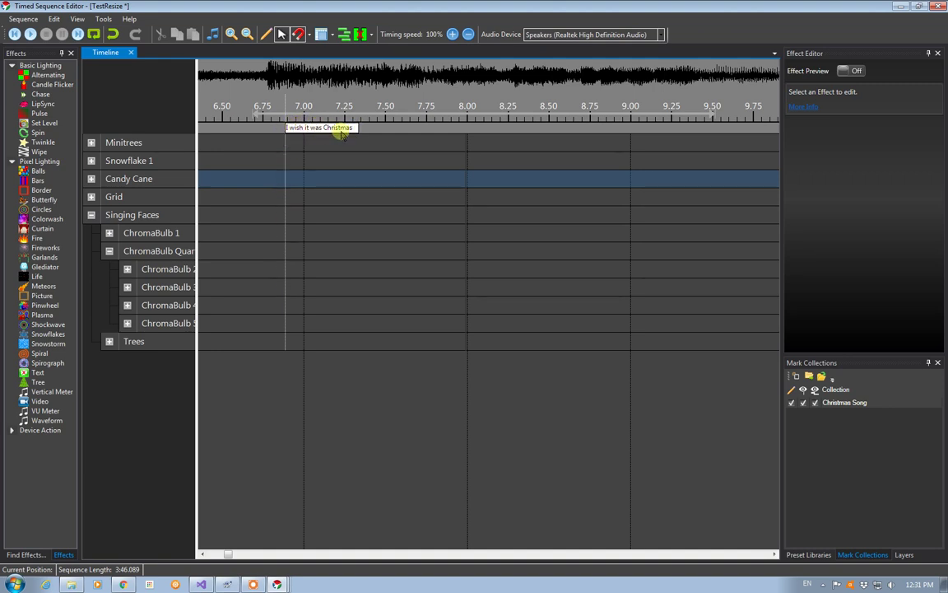
- Stretch the 'I wish it was Christmas' mark to span about 6.75 s to 9.45 s, checking by playback
{"action": "left_click_drag", "start_coordinate": [354, 128], "coordinate": [689, 134]}
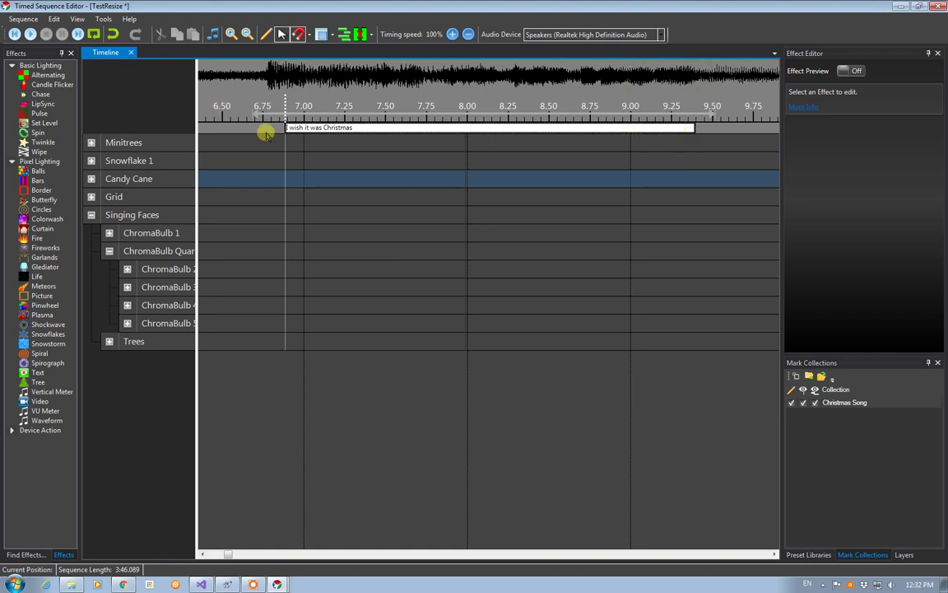
{"action": "mouse_move", "coordinate": [288, 128]}
{"action": "left_mouse_down"}
{"action": "mouse_move", "coordinate": [260, 128]}
{"action": "mouse_move", "coordinate": [270, 129]}
{"action": "left_mouse_up"}
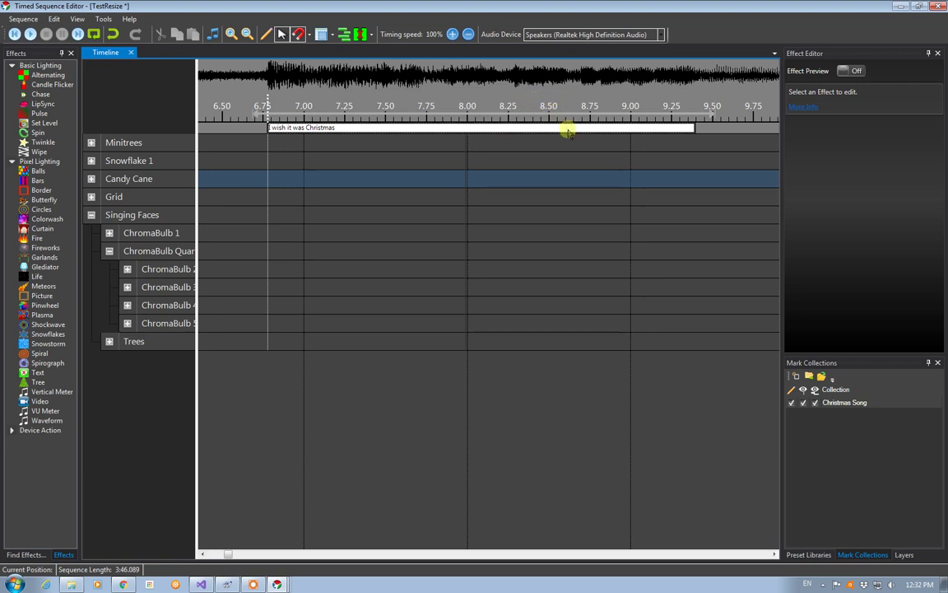
{"action": "key", "text": "space"}
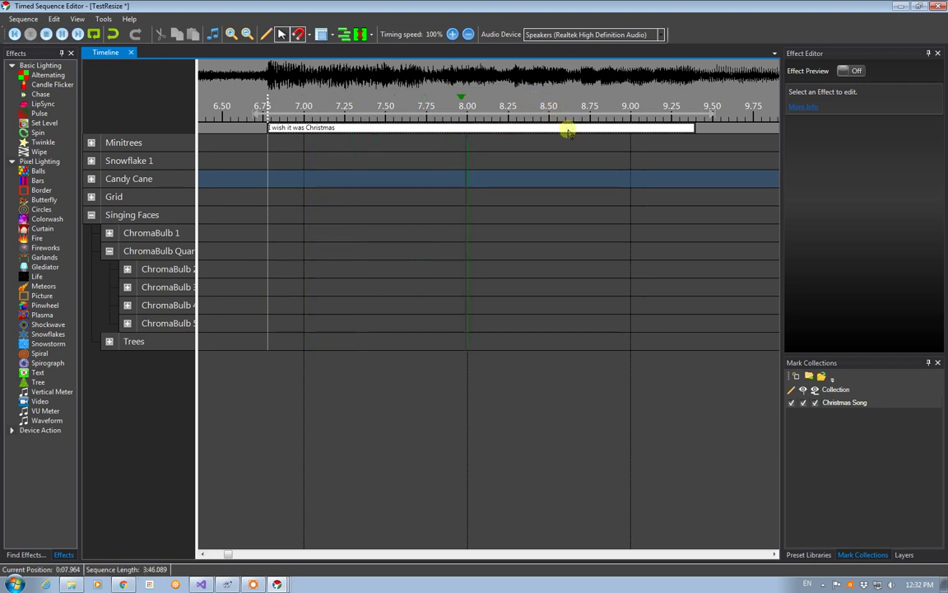
{"action": "key", "text": "space"}
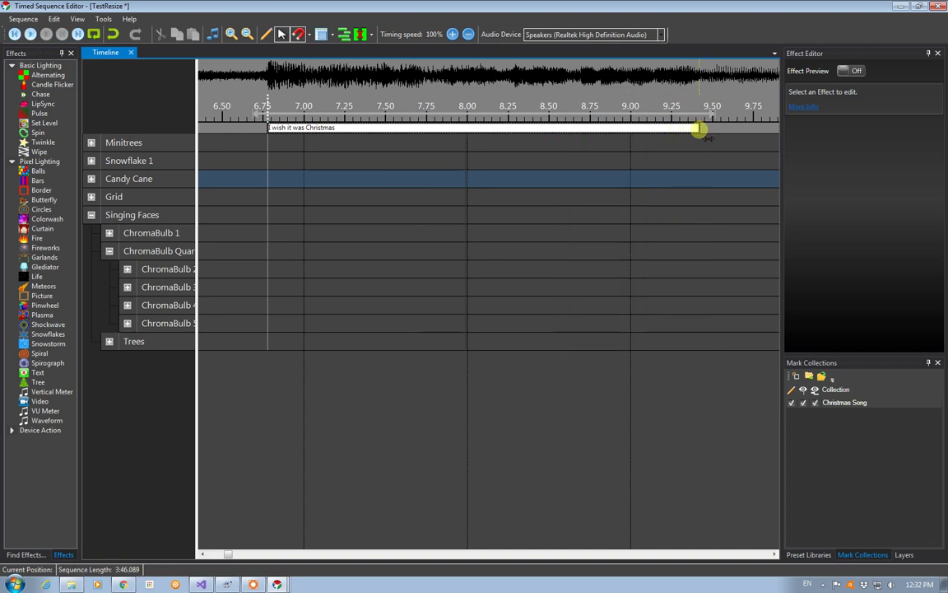
{"action": "left_click_drag", "start_coordinate": [270, 128], "coordinate": [266, 127]}
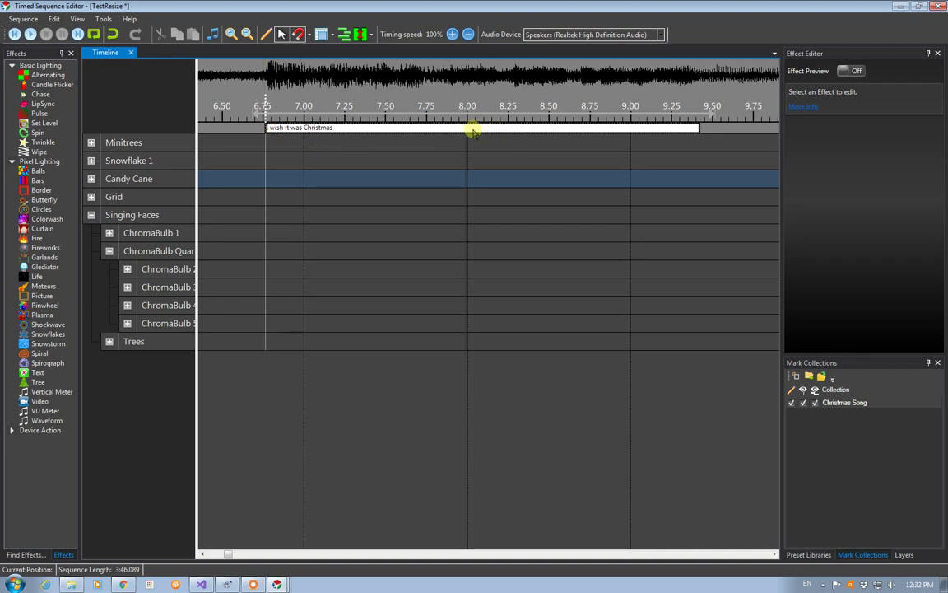
- Break the phrase mark down into word marks I, wish, it, was, Christmas
{"action": "right_click", "coordinate": [476, 130]}
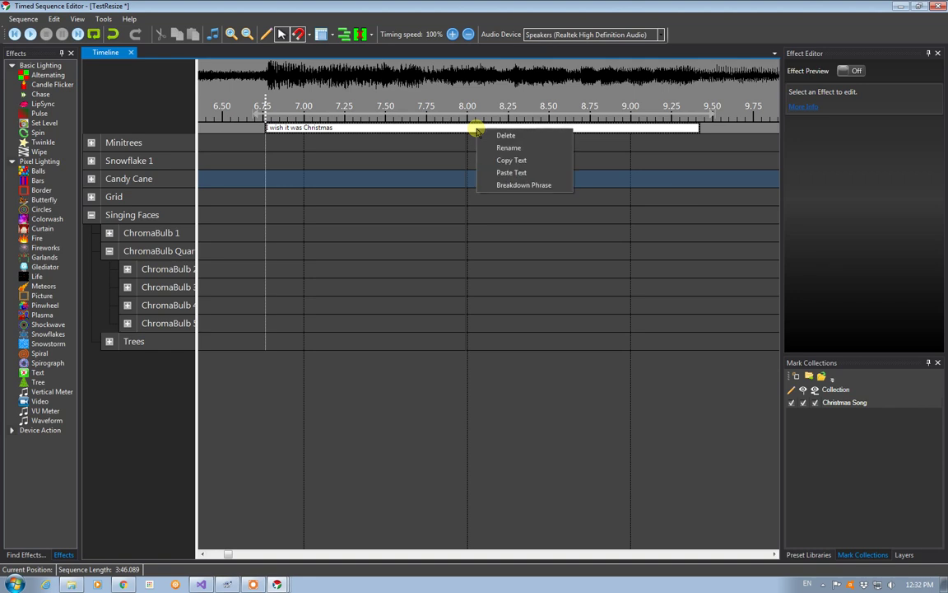
{"action": "left_click", "coordinate": [506, 186]}
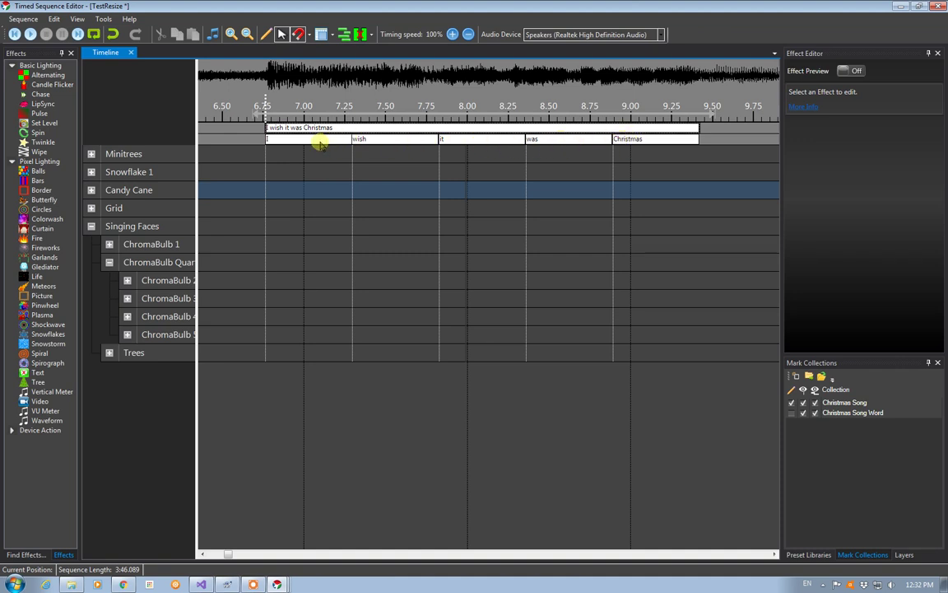
- Shift the I/wish boundary later, turn on looped playback and start playing around 7 s
{"action": "left_click_drag", "start_coordinate": [354, 140], "coordinate": [327, 147]}
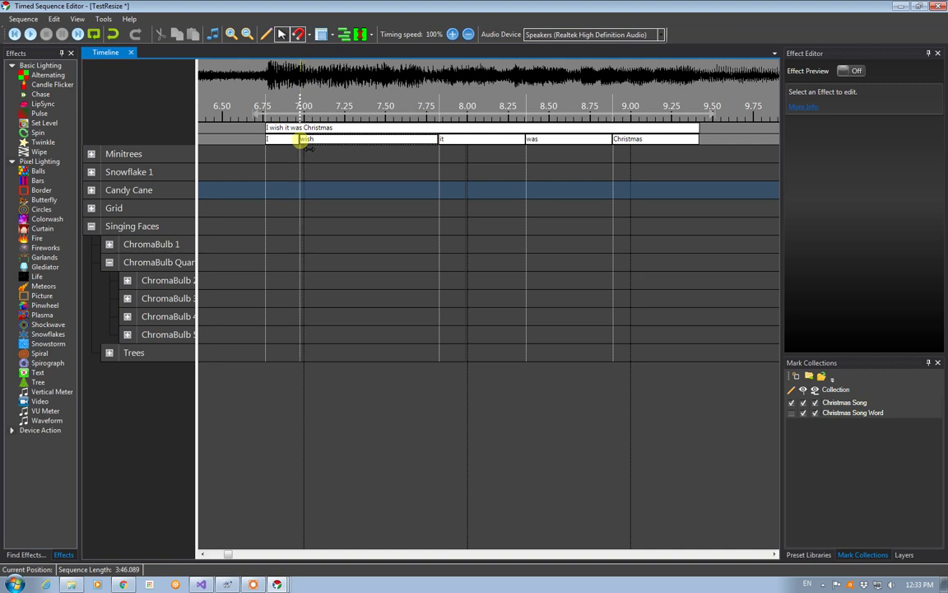
{"action": "left_click_drag", "start_coordinate": [302, 141], "coordinate": [314, 142]}
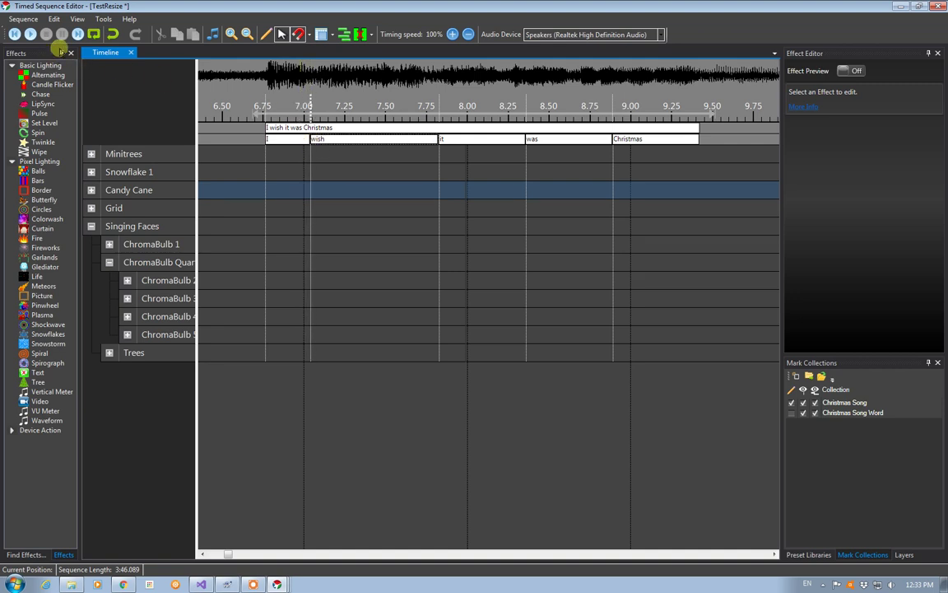
{"action": "left_click", "coordinate": [79, 34]}
{"action": "left_click", "coordinate": [93, 34]}
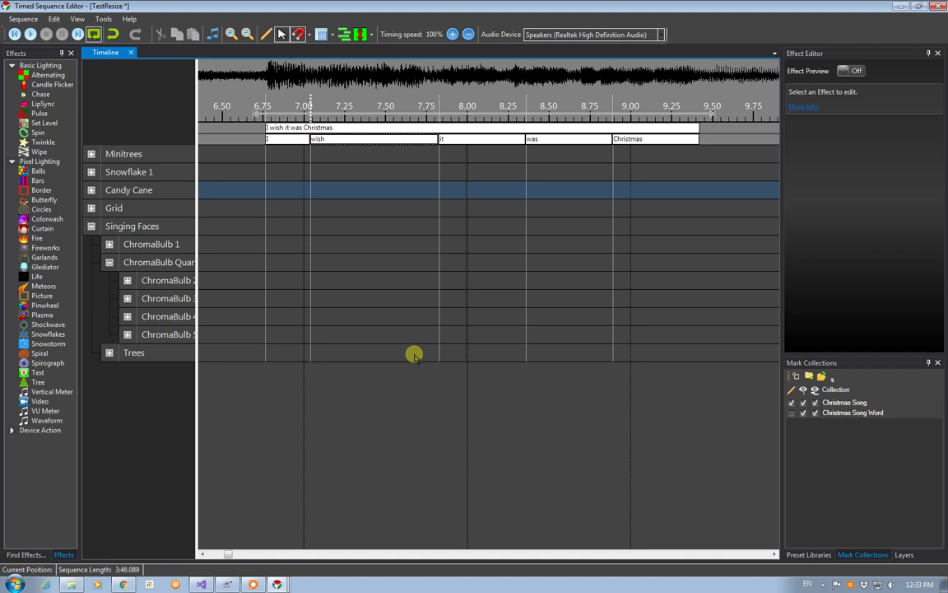
{"action": "key", "text": "space"}
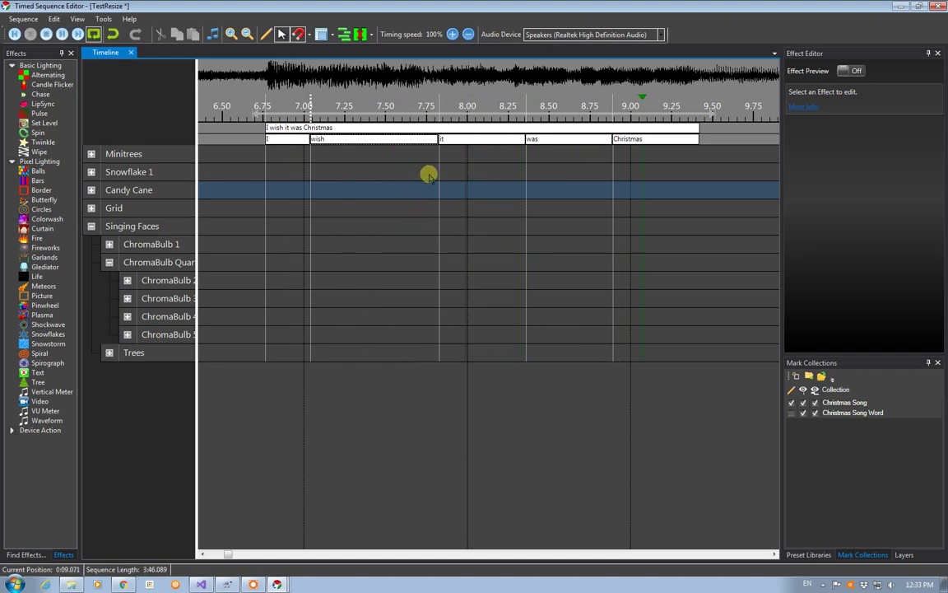
- Retime the wish, it, was and Christmas word boundaries to fit the sung words
{"action": "left_click_drag", "start_coordinate": [440, 140], "coordinate": [356, 142]}
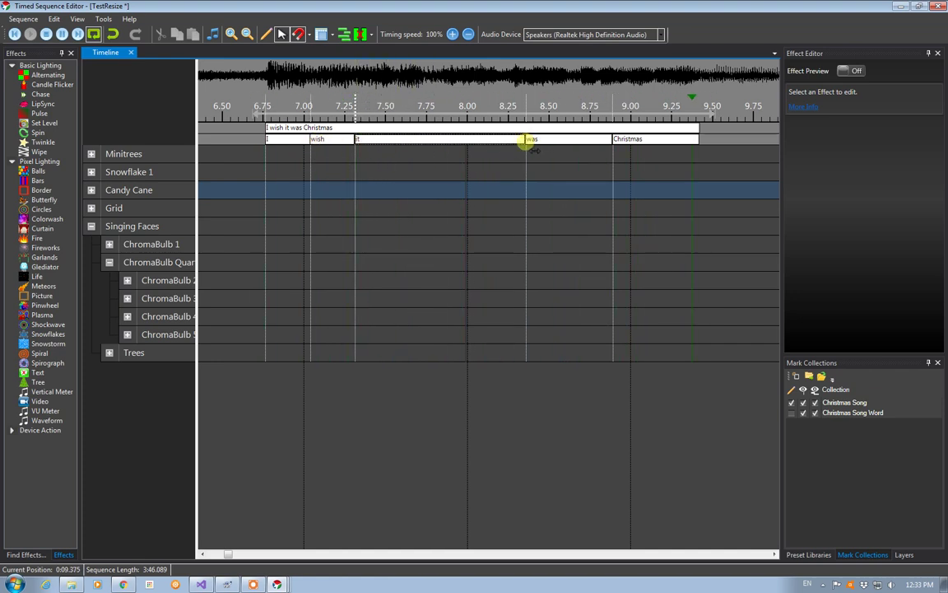
{"action": "left_click_drag", "start_coordinate": [527, 141], "coordinate": [398, 141]}
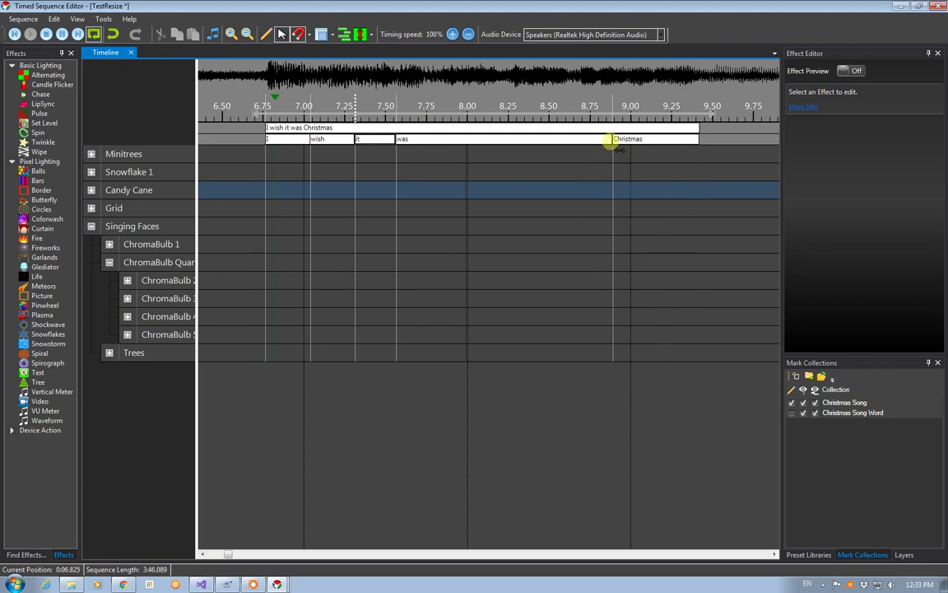
{"action": "left_click_drag", "start_coordinate": [615, 139], "coordinate": [457, 144]}
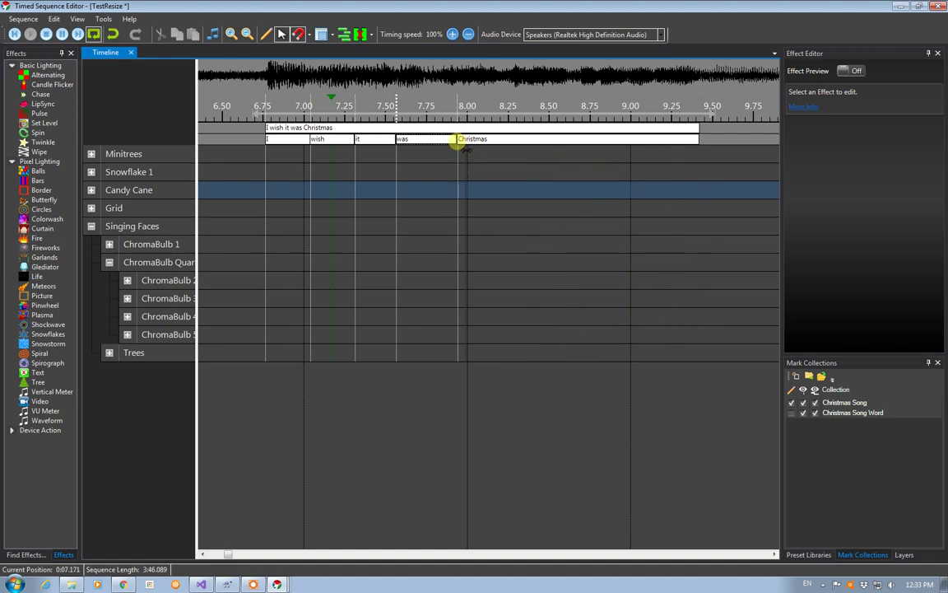
{"action": "left_click_drag", "start_coordinate": [458, 141], "coordinate": [466, 141]}
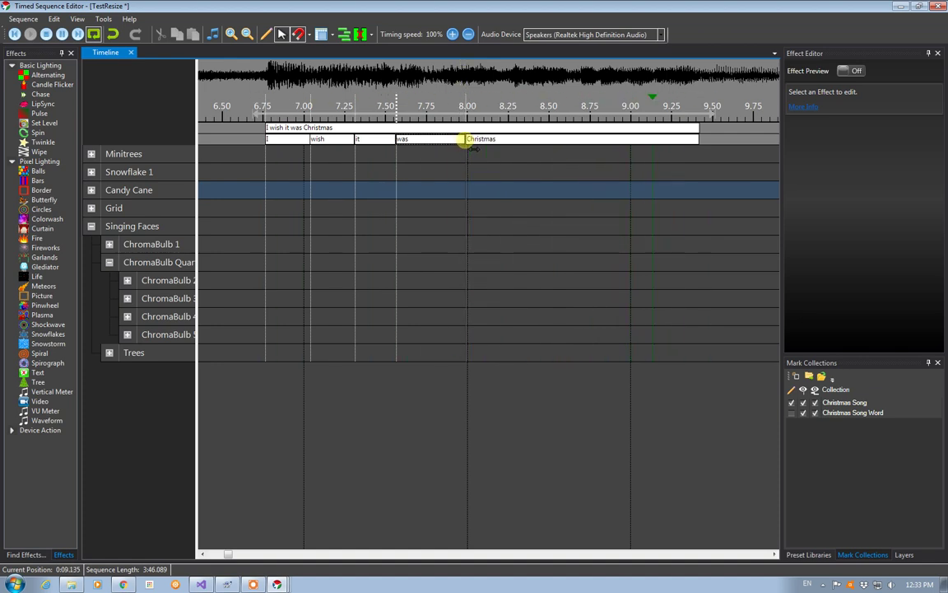
- At 75% and 50% speed, push the was and Christmas starts later, then restore 100% and stop
{"action": "left_click", "coordinate": [468, 34]}
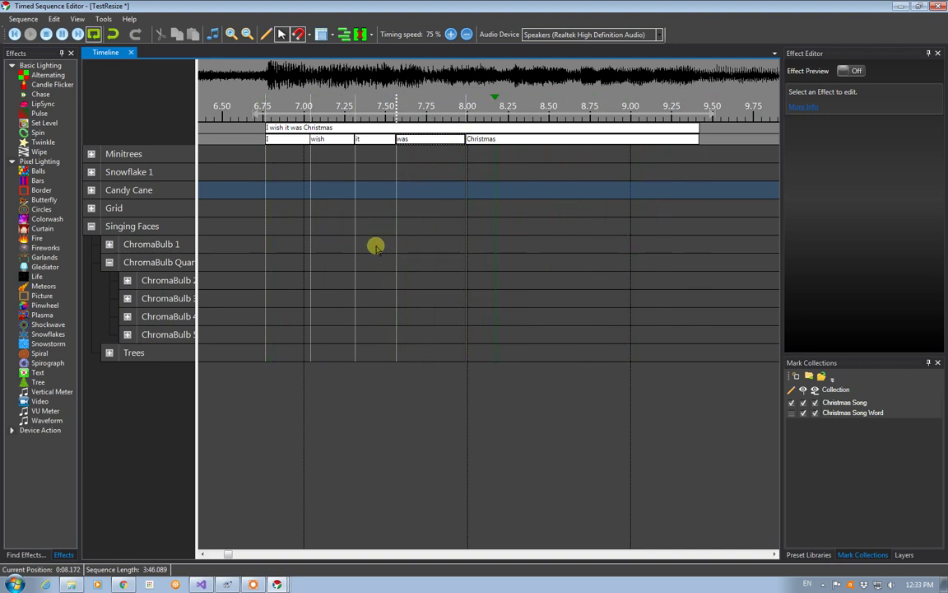
{"action": "left_click_drag", "start_coordinate": [396, 140], "coordinate": [411, 140]}
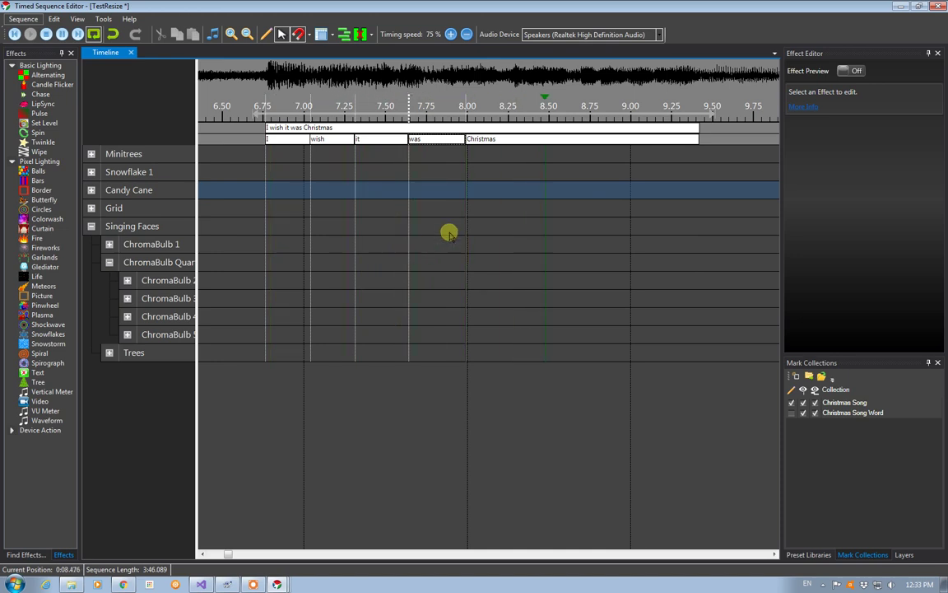
{"action": "left_click_drag", "start_coordinate": [467, 140], "coordinate": [480, 145]}
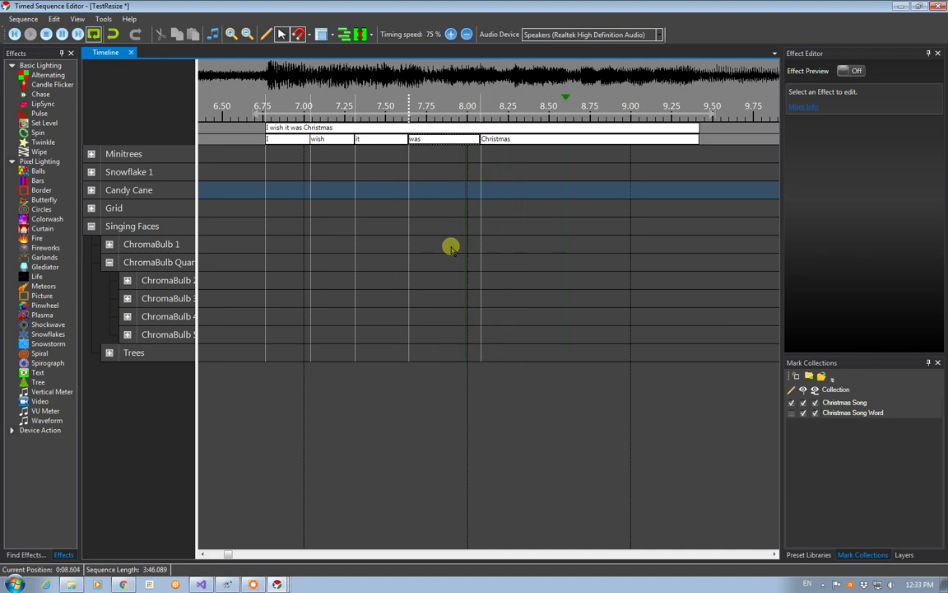
{"action": "left_click", "coordinate": [466, 35]}
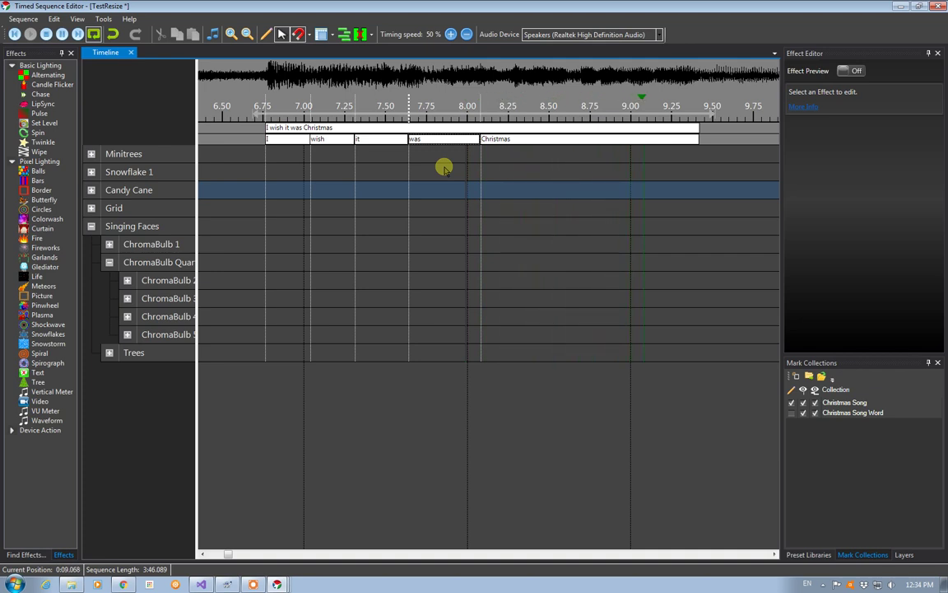
{"action": "left_click", "coordinate": [451, 35]}
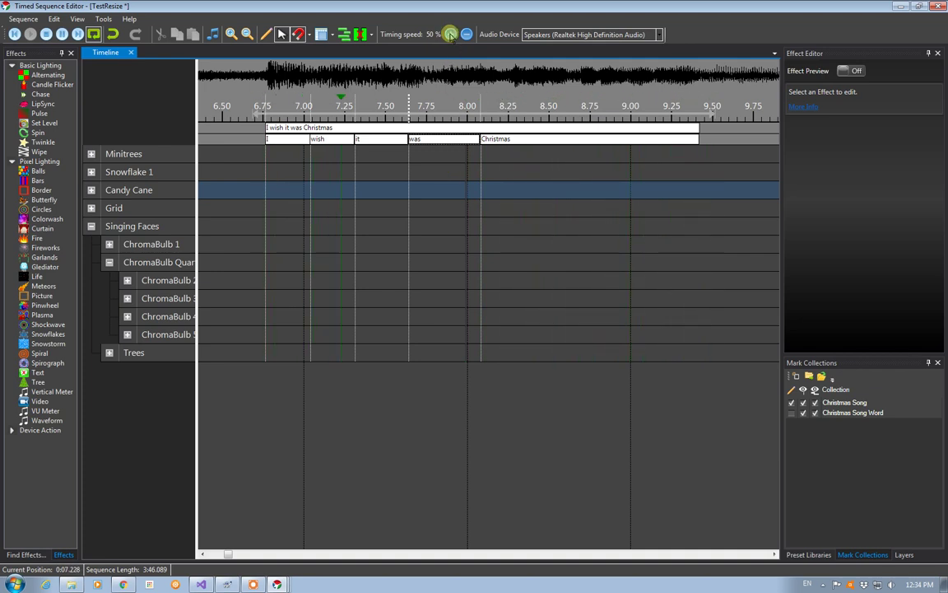
{"action": "left_click", "coordinate": [450, 35]}
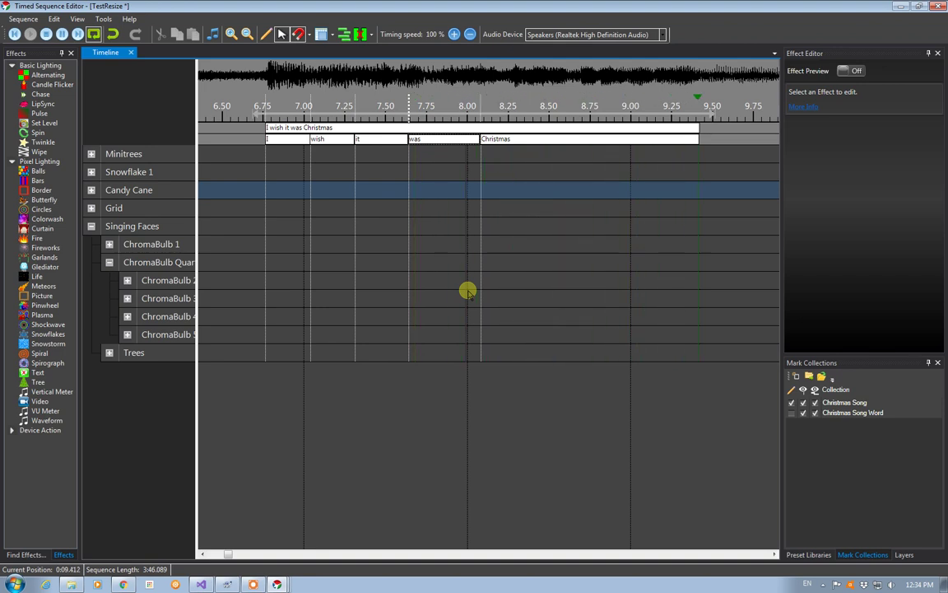
{"action": "key", "text": "space"}
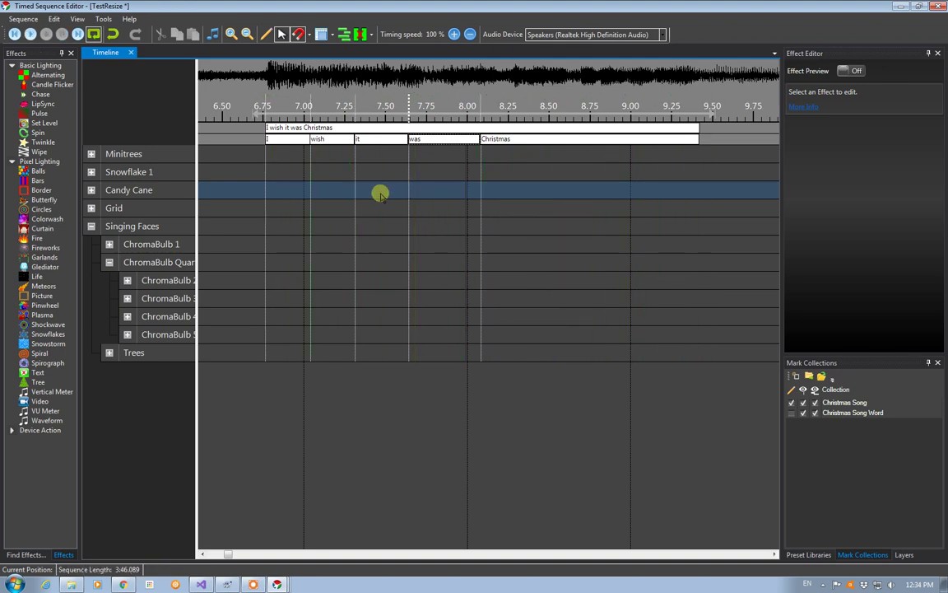
- Select all five word marks from 'I' to 'Christmas' and break them into phoneme marks
{"action": "left_click", "coordinate": [282, 140]}
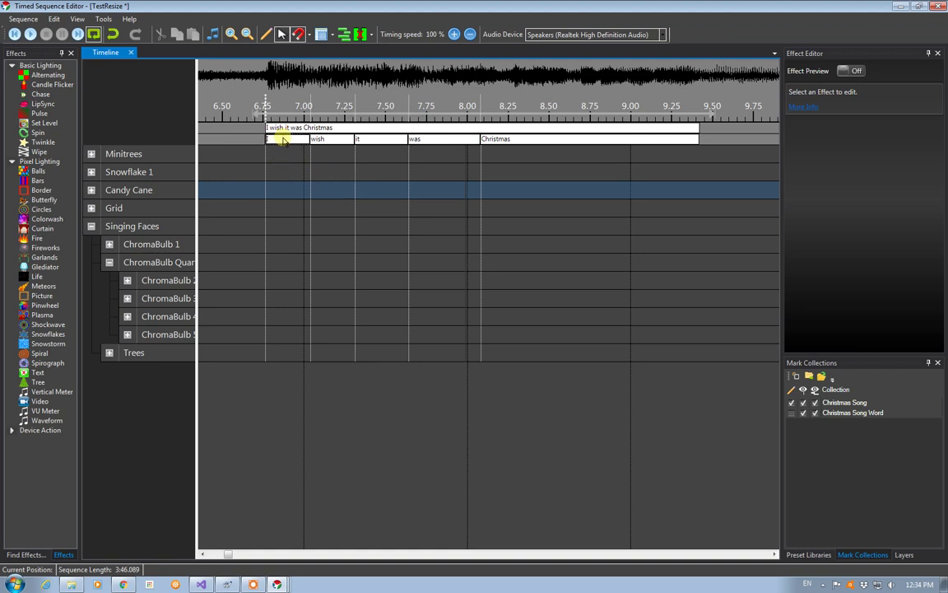
{"action": "left_click", "coordinate": [556, 139], "text": "shift"}
{"action": "right_click", "coordinate": [555, 138]}
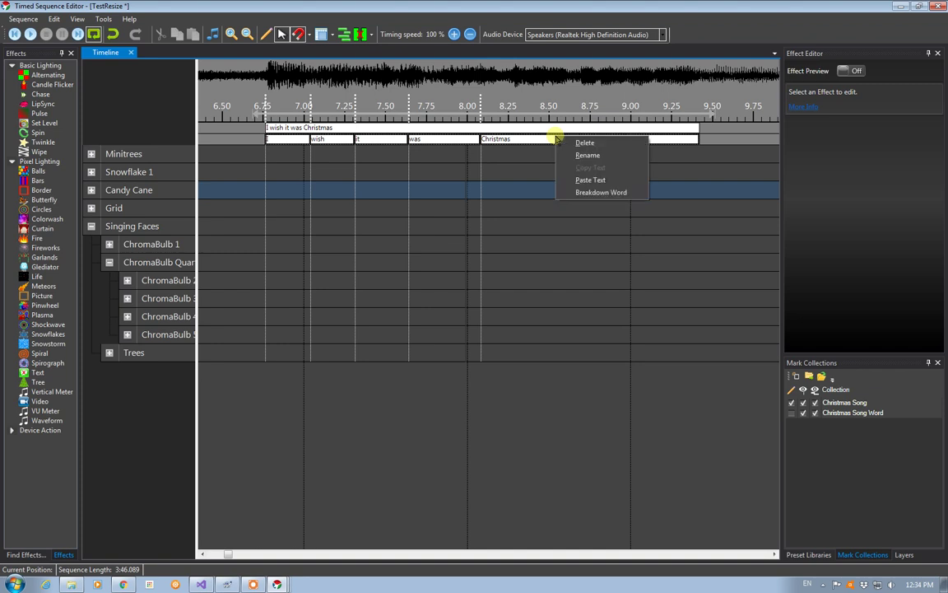
{"action": "left_click", "coordinate": [570, 189]}
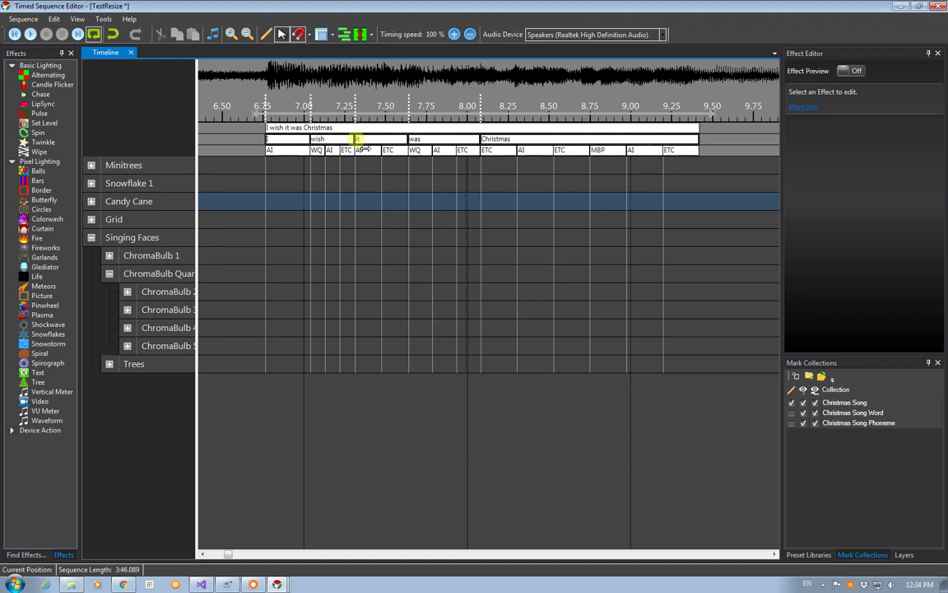
- Place a LipSync effect on Singing Faces spanning about 6.76 s to 9.42 s, sourcing Mark Collection
{"action": "left_click", "coordinate": [358, 201]}
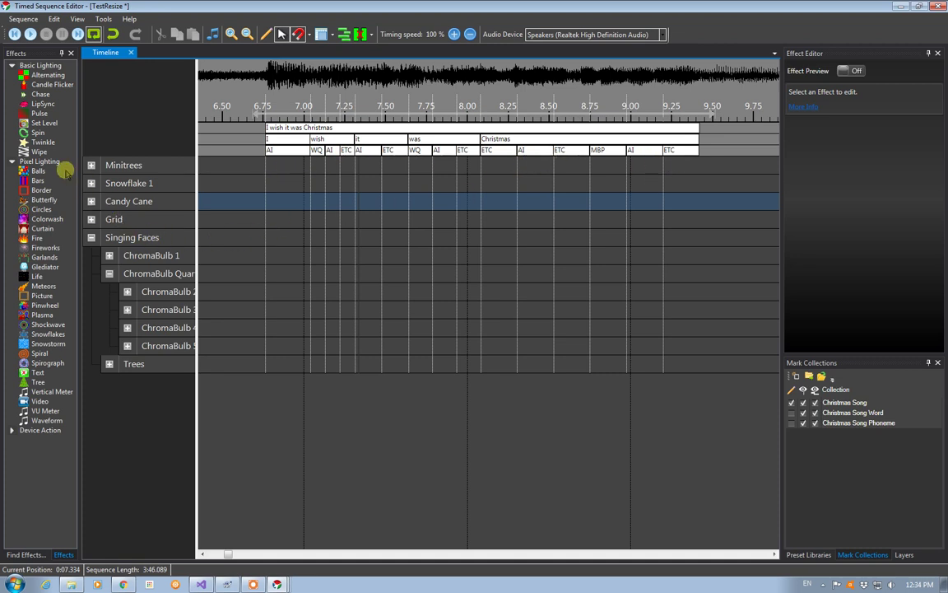
{"action": "left_click", "coordinate": [41, 104]}
{"action": "left_click_drag", "start_coordinate": [41, 104], "coordinate": [265, 237]}
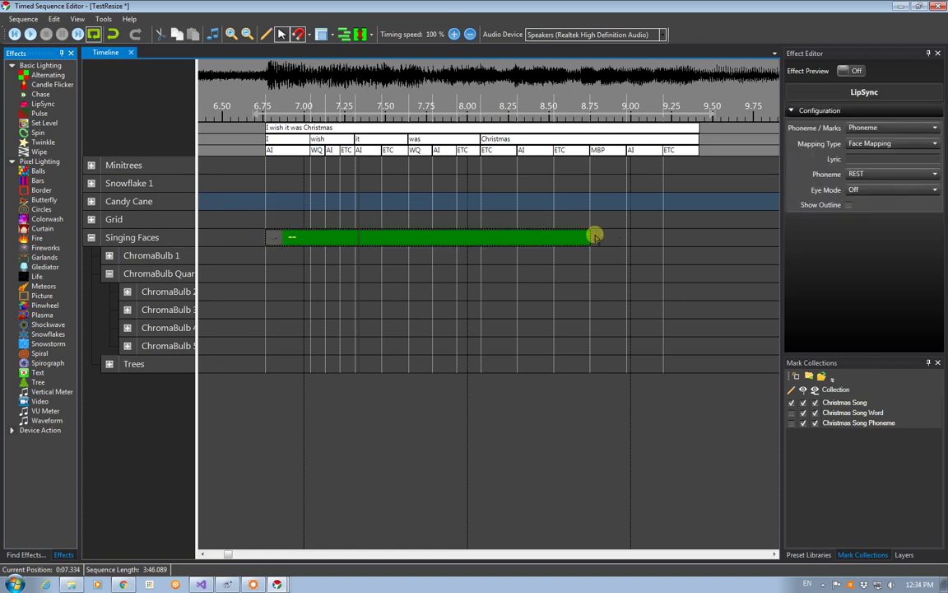
{"action": "left_click_drag", "start_coordinate": [595, 238], "coordinate": [699, 232]}
{"action": "left_click", "coordinate": [885, 127]}
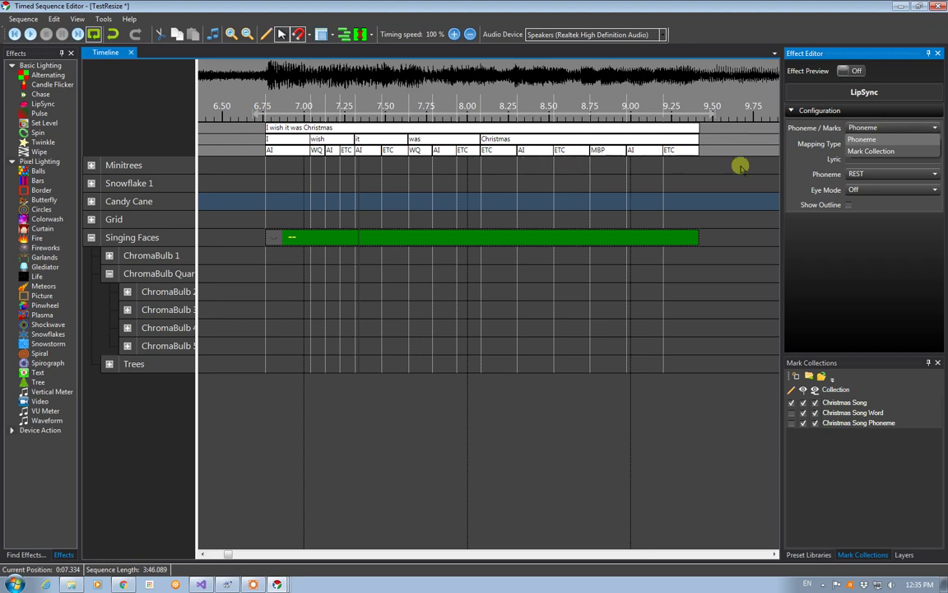
- Drive the LipSync effect from Christmas Song Phoneme marks, with Eye Mode Open and Show Outline on
{"action": "left_click", "coordinate": [874, 152]}
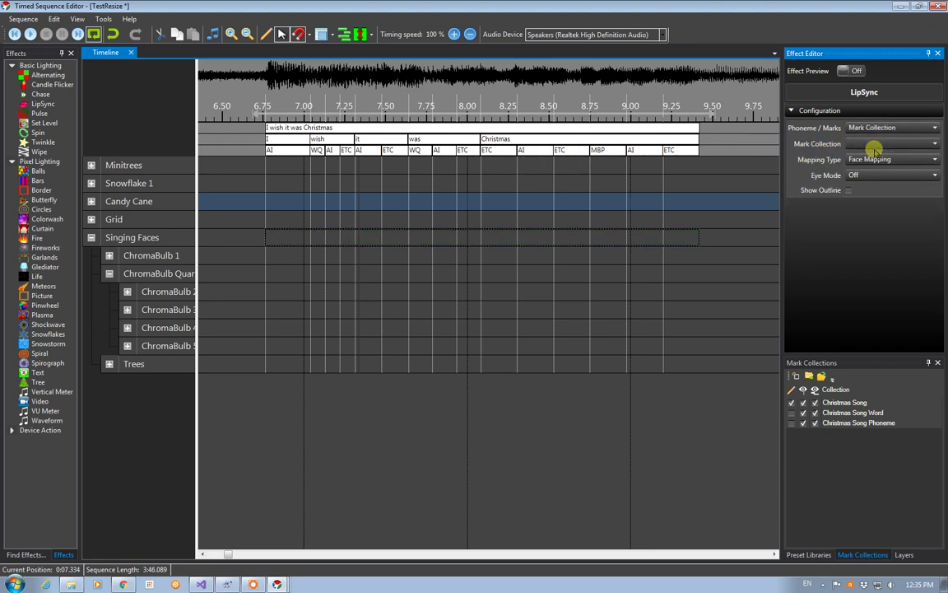
{"action": "left_click", "coordinate": [877, 145]}
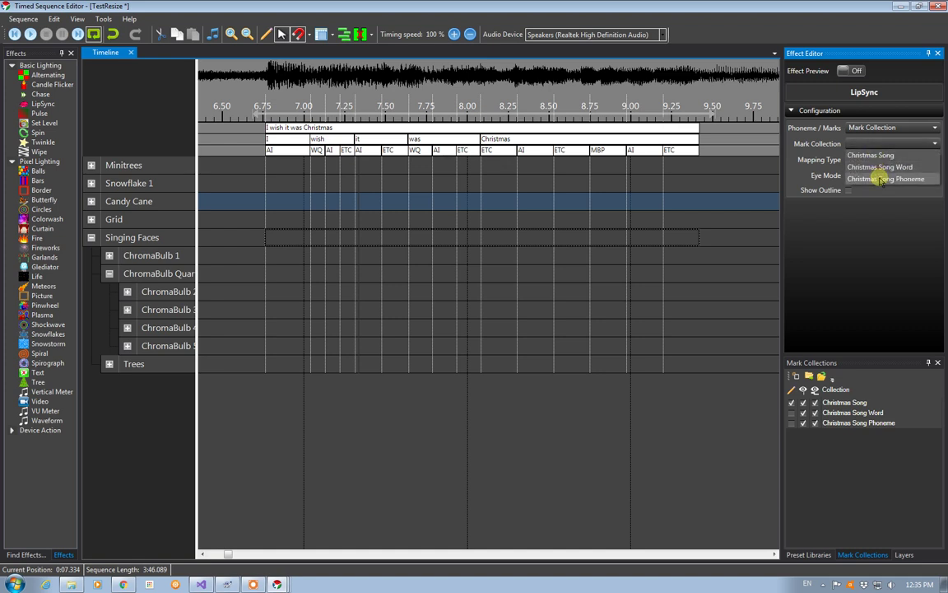
{"action": "left_click", "coordinate": [880, 179]}
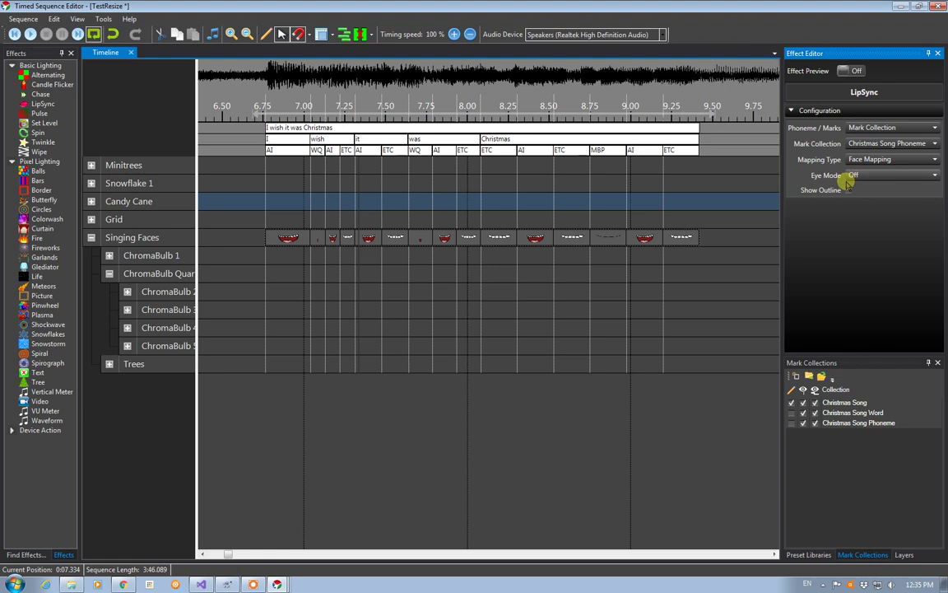
{"action": "left_click", "coordinate": [850, 176]}
{"action": "left_click", "coordinate": [848, 192]}
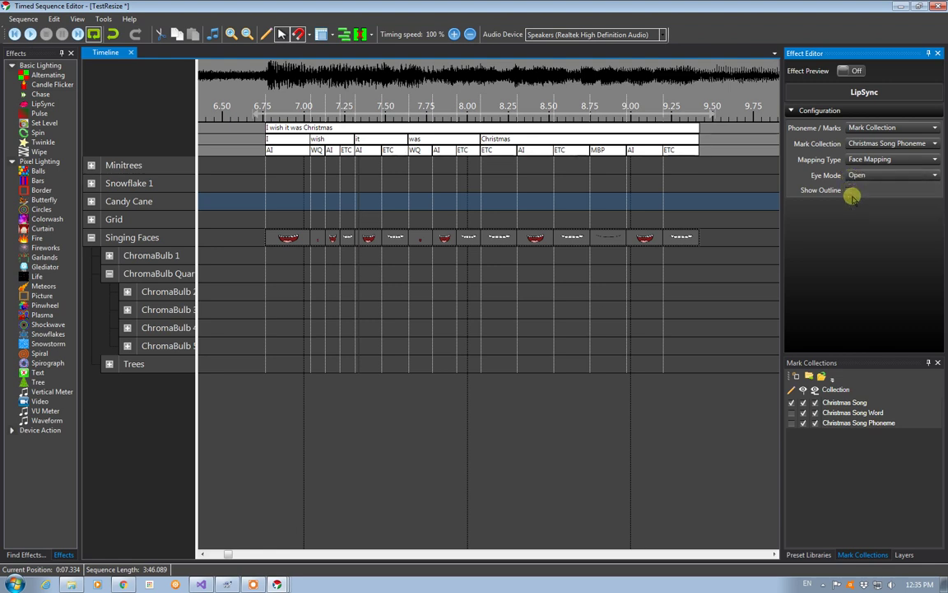
{"action": "left_click", "coordinate": [849, 190]}
- Open the display preview, play the phrase twice, then move the LipSync effect onto ChromaBulb Quartet
{"action": "left_click_drag", "start_coordinate": [63, 338], "coordinate": [452, 375]}
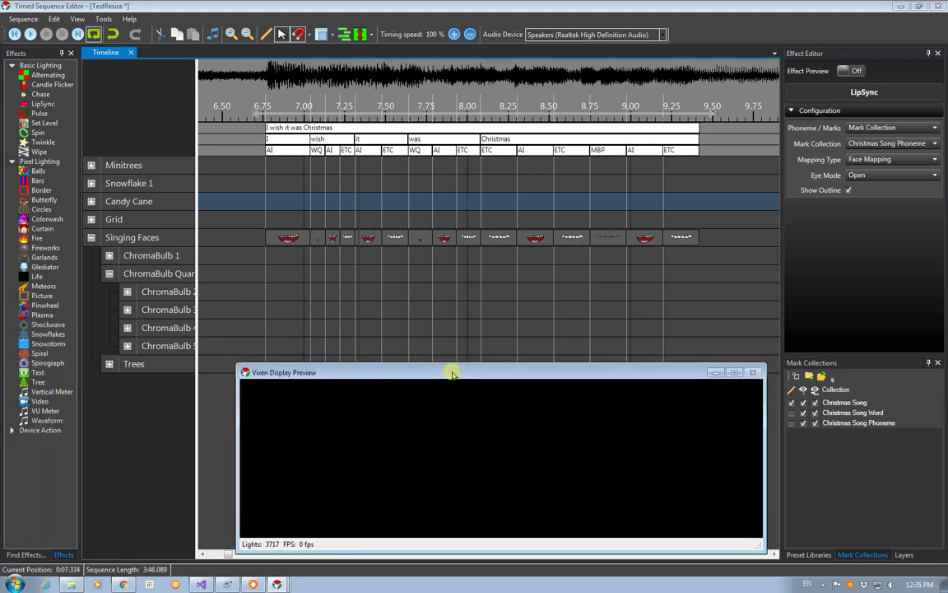
{"action": "left_click", "coordinate": [31, 34]}
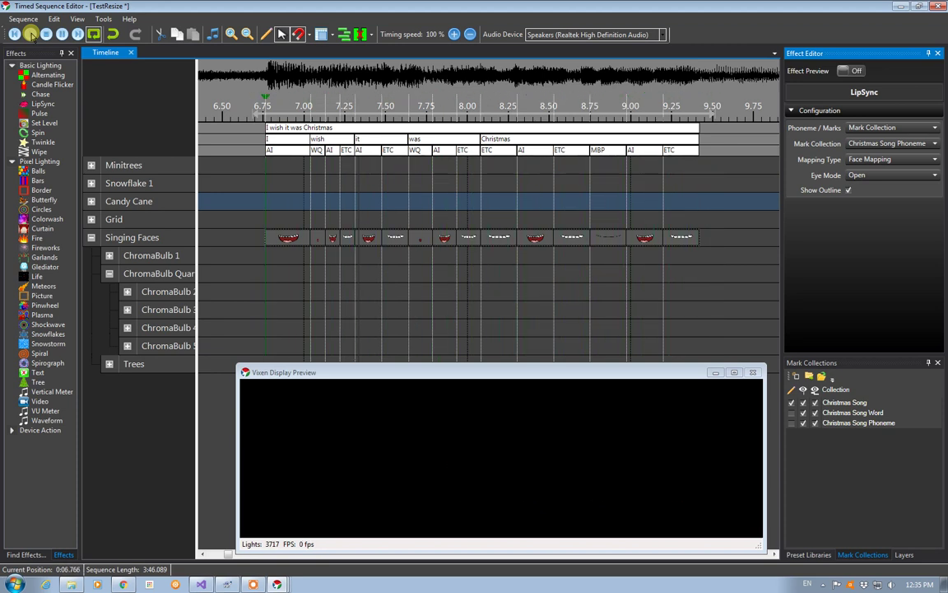
{"action": "left_click", "coordinate": [30, 33]}
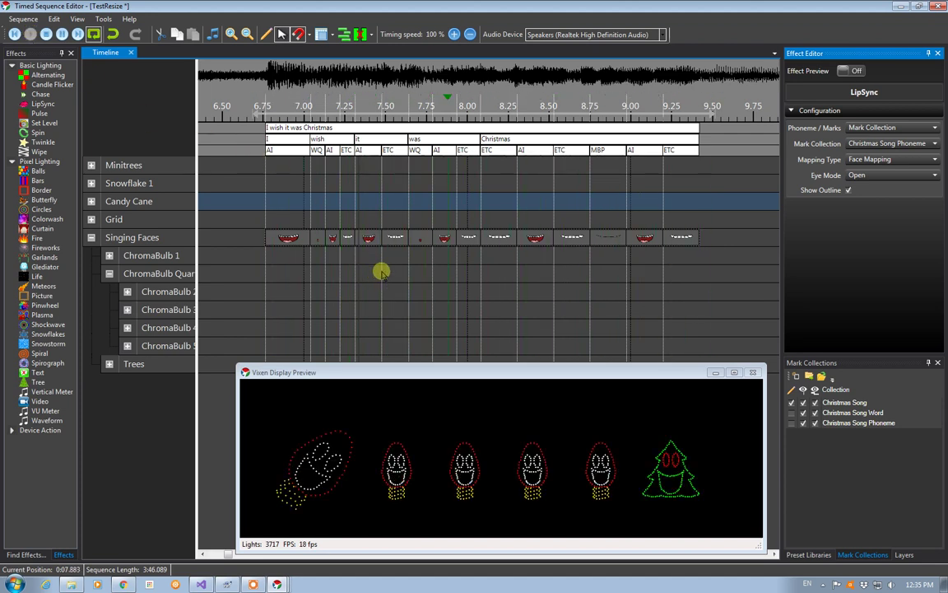
{"action": "left_click_drag", "start_coordinate": [393, 241], "coordinate": [368, 274]}
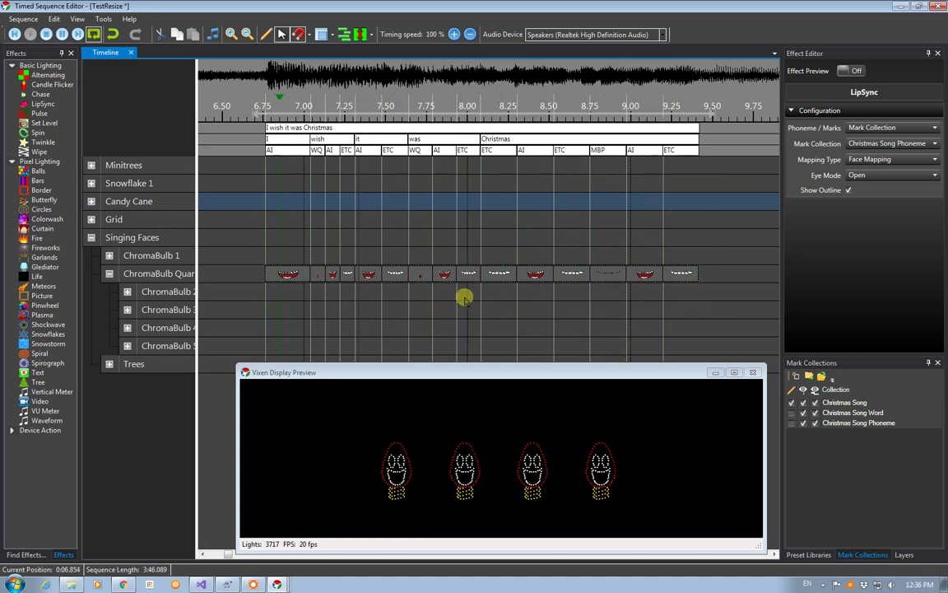
- Drag the LipSync effect from the ChromaBulb Quartet row back up to Singing Faces
{"action": "left_click_drag", "start_coordinate": [463, 279], "coordinate": [466, 247]}
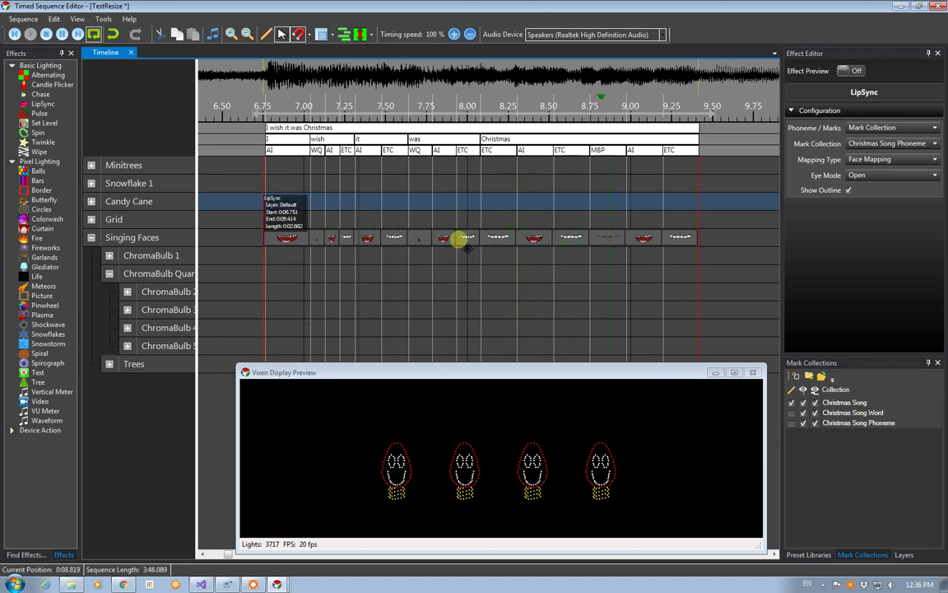